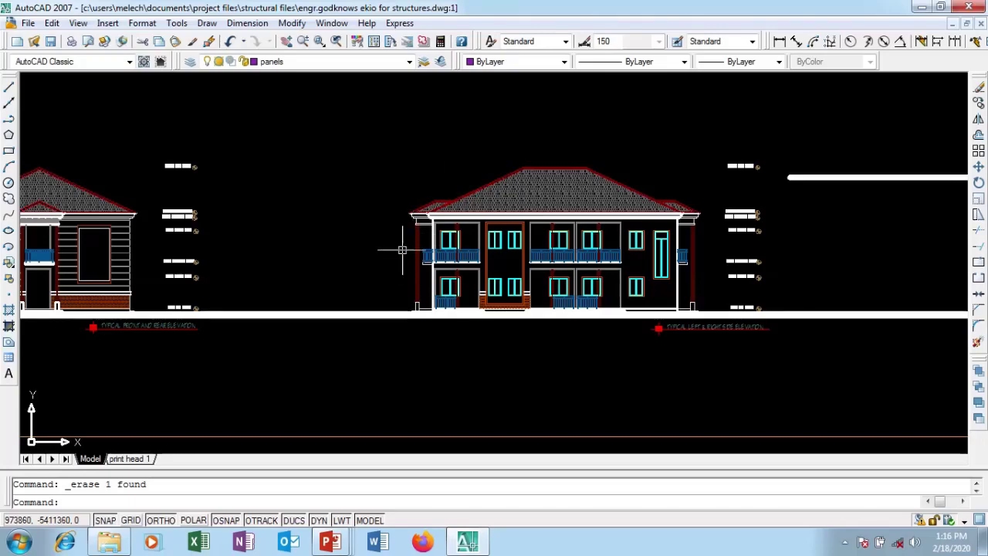
Zoom around the front, rear and side elevations to bring the building drawings into view.
{"action": "scroll", "coordinate": [402, 250], "scroll_direction": "up", "scroll_amount": 1}
{"action": "scroll", "coordinate": [452, 224], "scroll_direction": "up", "scroll_amount": 1}
{"action": "scroll", "coordinate": [560, 152], "scroll_direction": "up", "scroll_amount": 1}
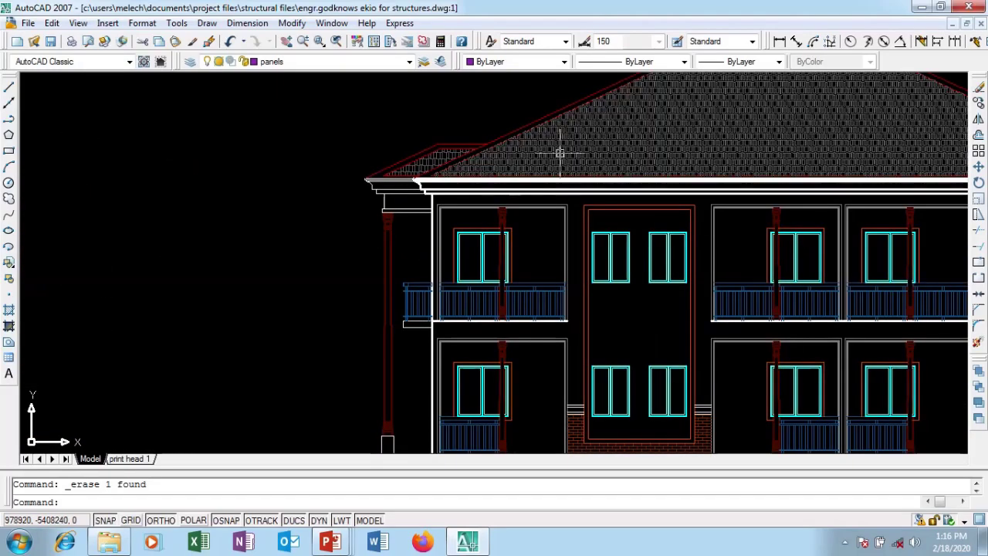
{"action": "scroll", "coordinate": [549, 152], "scroll_direction": "down", "scroll_amount": 5}
{"action": "scroll", "coordinate": [475, 171], "scroll_direction": "up", "scroll_amount": 2}
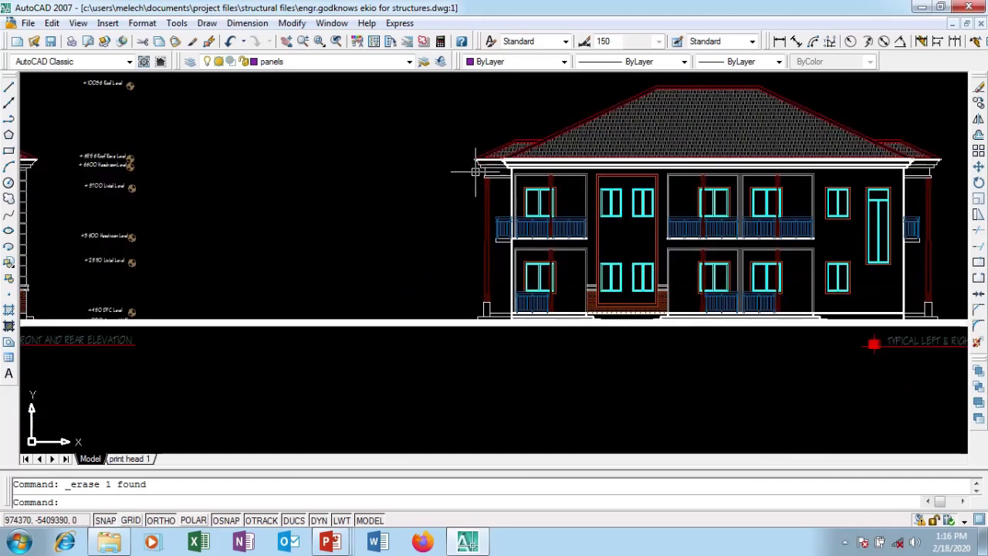
{"action": "scroll", "coordinate": [475, 171], "scroll_direction": "up", "scroll_amount": 4}
{"action": "scroll", "coordinate": [473, 152], "scroll_direction": "down", "scroll_amount": 3}
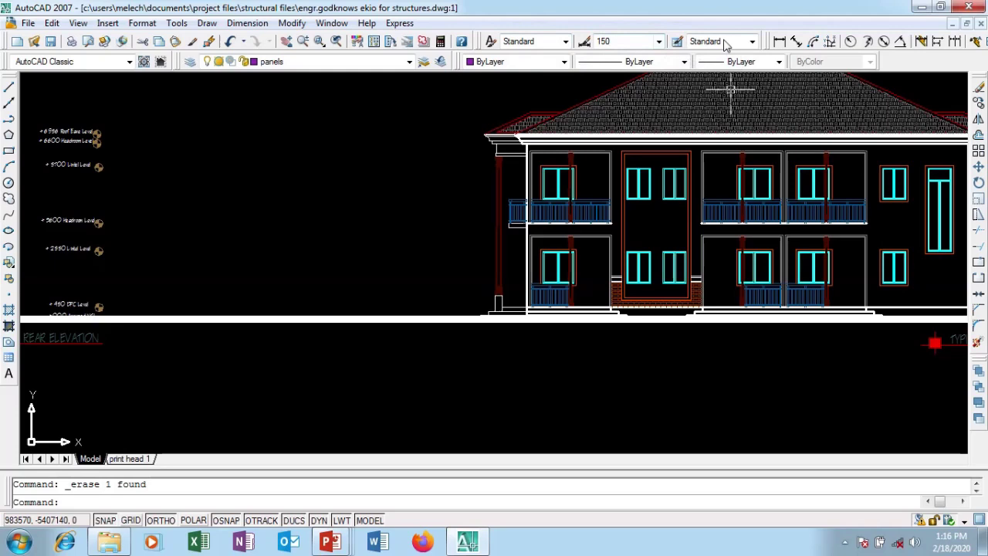
Start a linear dimension and zoom in on the cross-section's left wall near Detail A.
{"action": "left_click", "coordinate": [780, 41]}
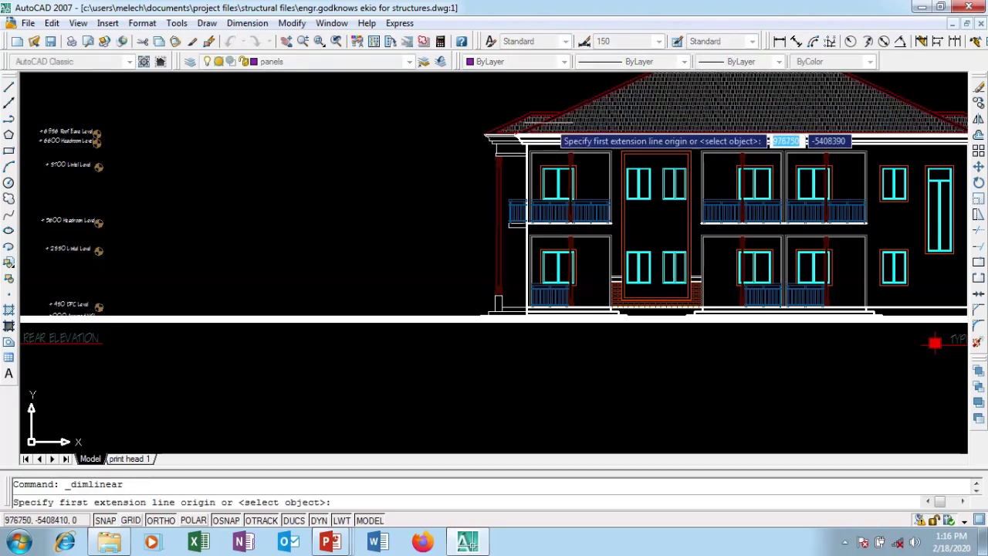
{"action": "scroll", "coordinate": [486, 139], "scroll_direction": "up", "scroll_amount": 3}
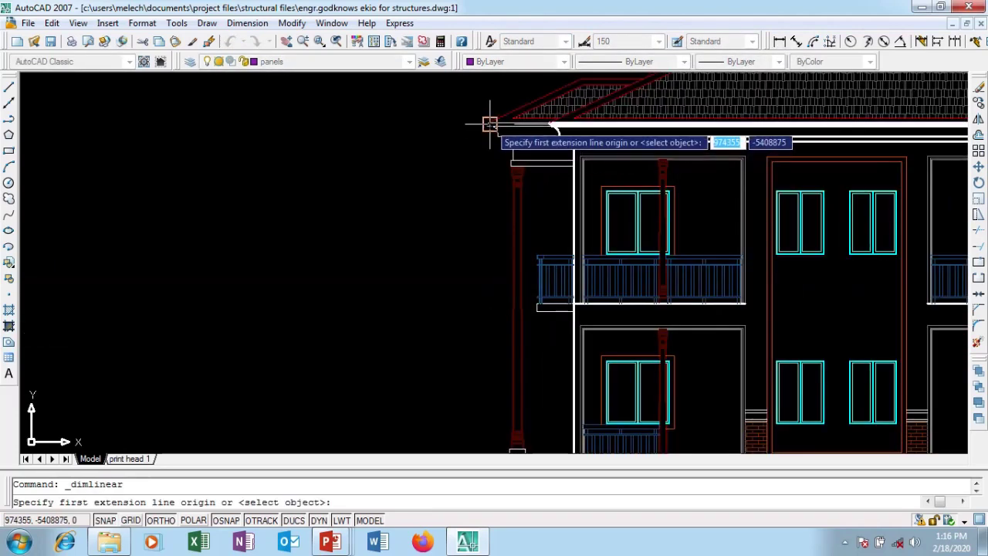
{"action": "scroll", "coordinate": [488, 138], "scroll_direction": "down", "scroll_amount": 5}
{"action": "scroll", "coordinate": [486, 179], "scroll_direction": "down", "scroll_amount": 2}
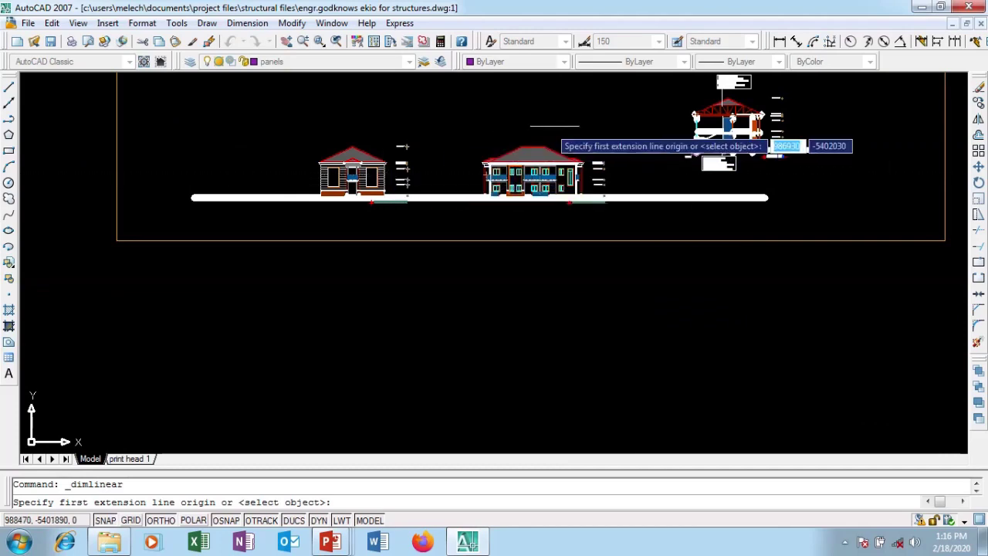
{"action": "scroll", "coordinate": [683, 132], "scroll_direction": "up", "scroll_amount": 5}
{"action": "scroll", "coordinate": [681, 179], "scroll_direction": "up", "scroll_amount": 3}
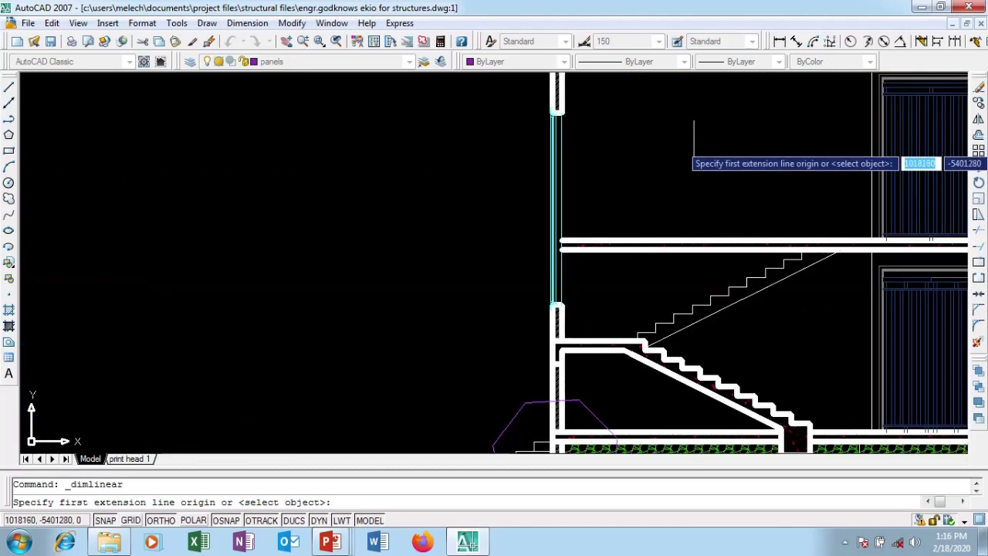
{"action": "scroll", "coordinate": [691, 135], "scroll_direction": "down", "scroll_amount": 4}
{"action": "scroll", "coordinate": [658, 137], "scroll_direction": "up", "scroll_amount": 7}
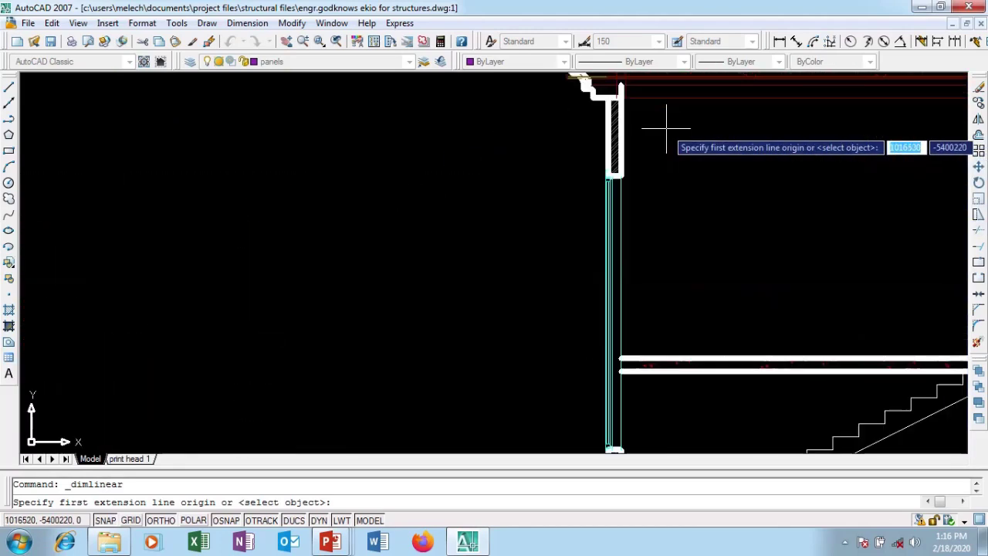
{"action": "scroll", "coordinate": [656, 154], "scroll_direction": "down", "scroll_amount": 1}
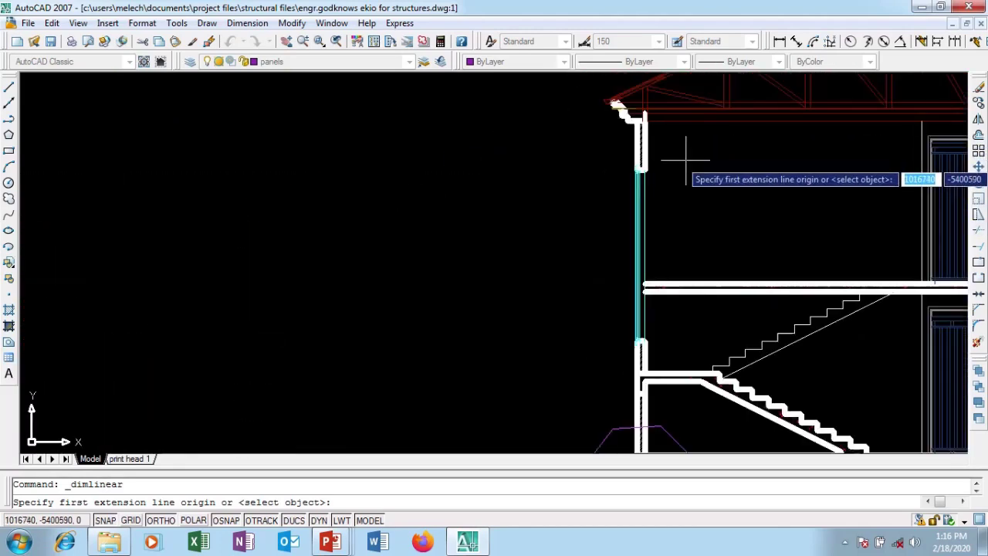
Dimension from the wall top to ground level, placing the 6947 dimension left of the section.
{"action": "left_click", "coordinate": [610, 101]}
{"action": "scroll", "coordinate": [610, 101], "scroll_direction": "down", "scroll_amount": 5}
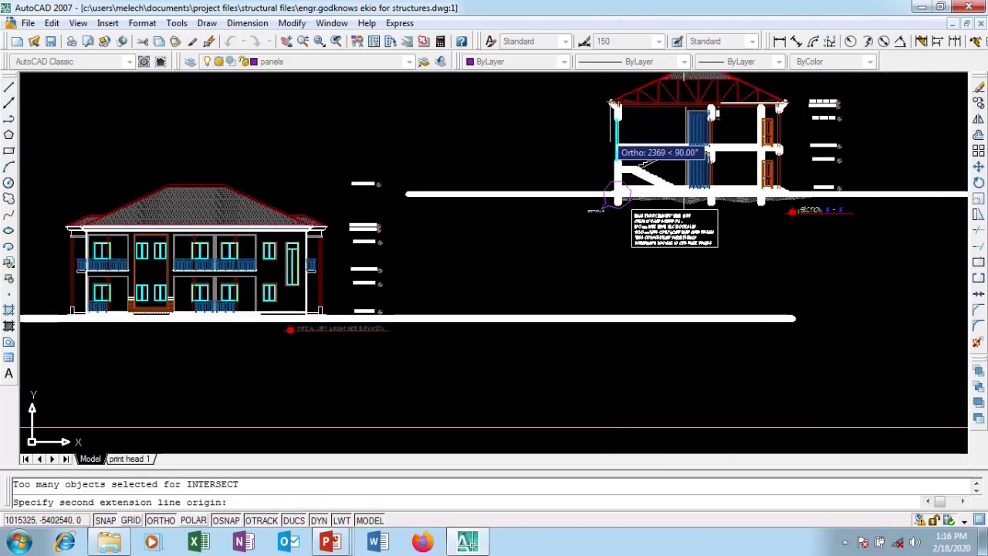
{"action": "scroll", "coordinate": [610, 186], "scroll_direction": "up", "scroll_amount": 5}
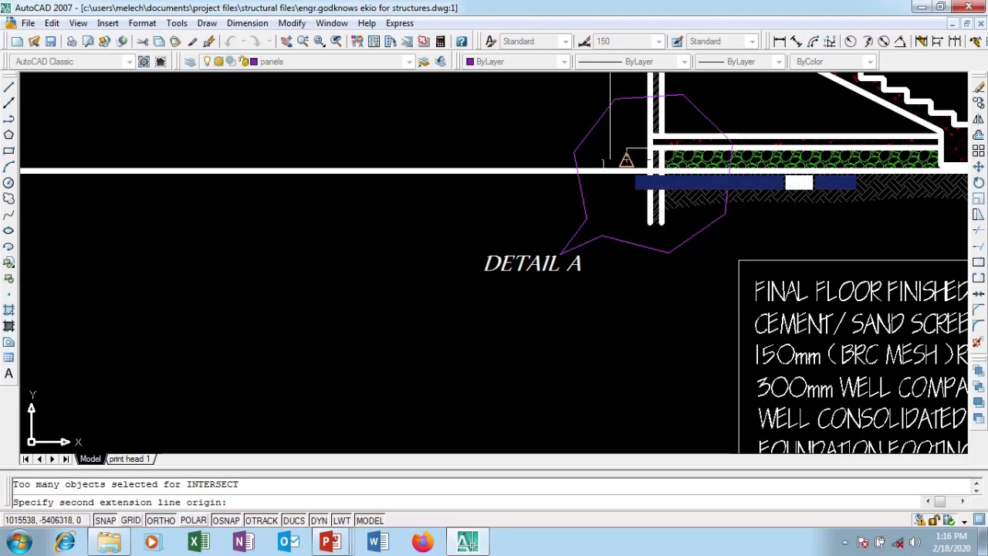
{"action": "left_click", "coordinate": [610, 166]}
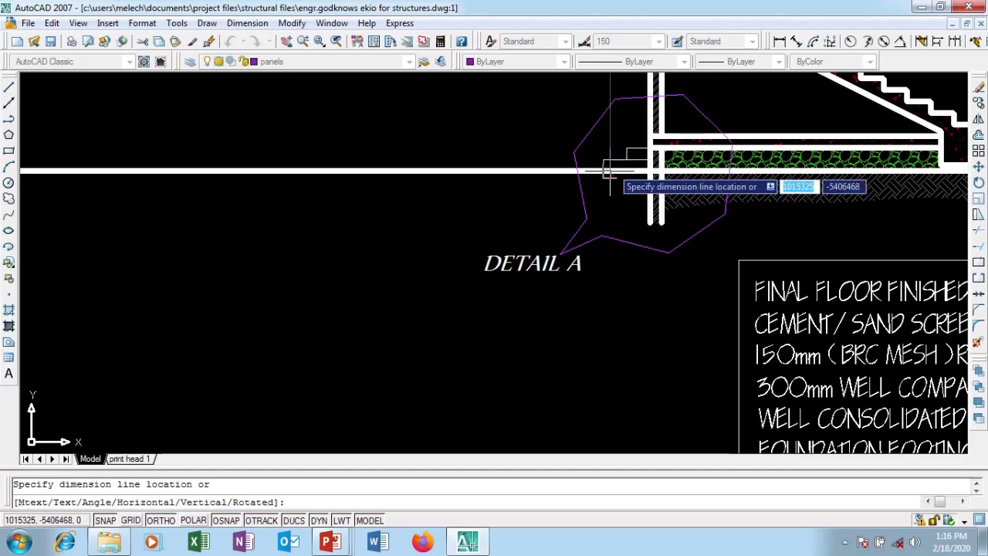
{"action": "scroll", "coordinate": [609, 163], "scroll_direction": "down", "scroll_amount": 5}
{"action": "left_click", "coordinate": [587, 149]}
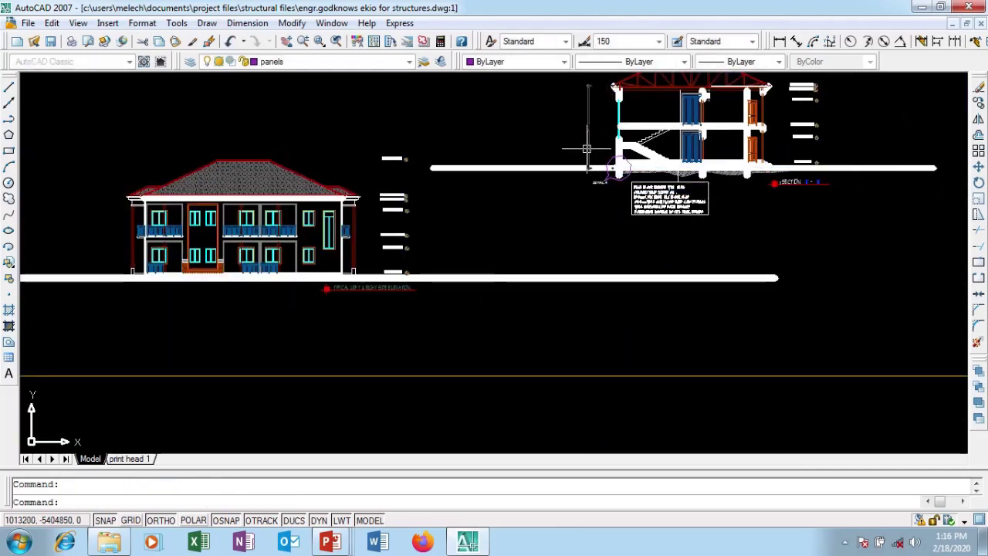
{"action": "scroll", "coordinate": [587, 149], "scroll_direction": "up", "scroll_amount": 3}
{"action": "scroll", "coordinate": [586, 148], "scroll_direction": "up", "scroll_amount": 3}
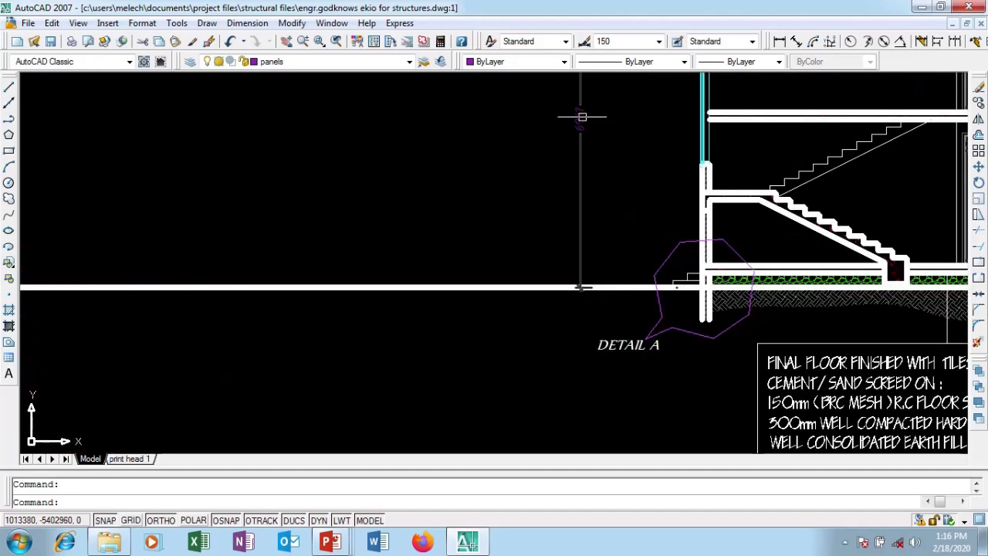
{"action": "scroll", "coordinate": [579, 116], "scroll_direction": "up", "scroll_amount": 4}
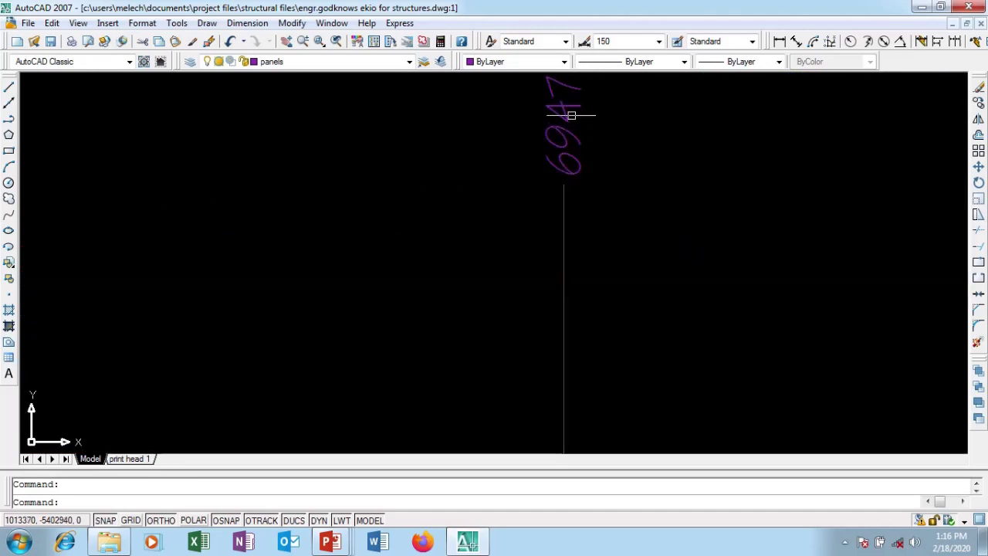
{"action": "scroll", "coordinate": [579, 126], "scroll_direction": "down", "scroll_amount": 2}
{"action": "scroll", "coordinate": [581, 127], "scroll_direction": "down", "scroll_amount": 2}
{"action": "scroll", "coordinate": [580, 127], "scroll_direction": "down", "scroll_amount": 1}
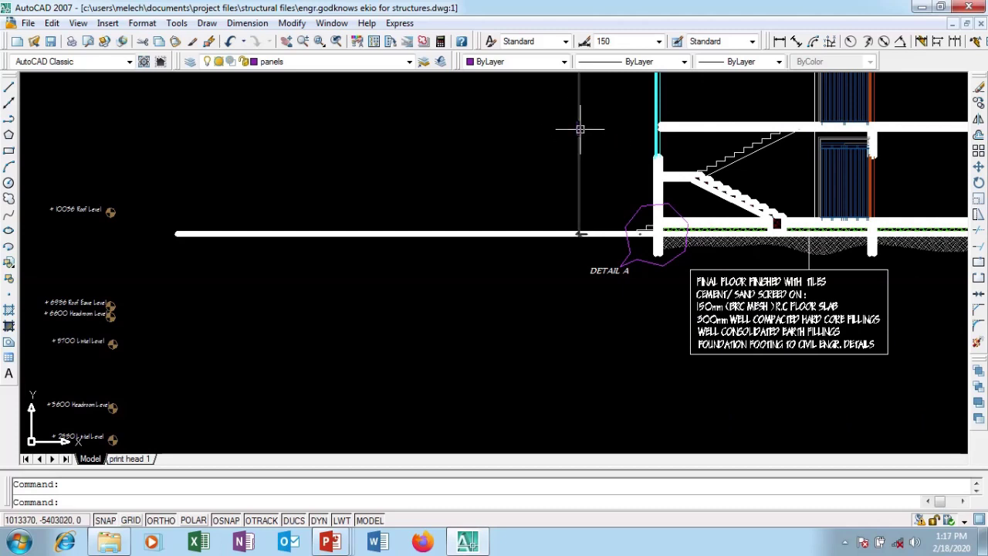
Select the 6947 dimension, zoom out around it, and look under Tools > Palettes for Properties.
{"action": "left_click", "coordinate": [580, 127]}
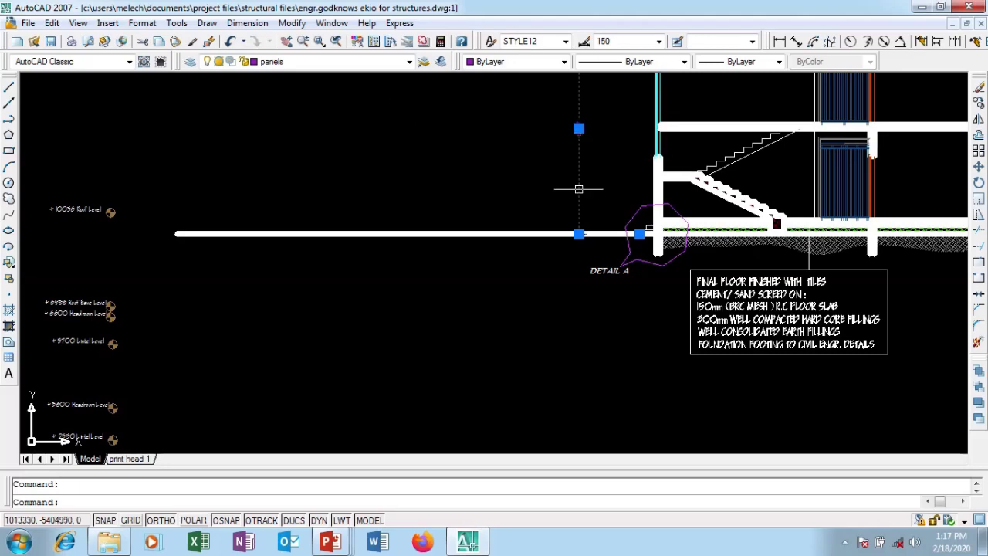
{"action": "scroll", "coordinate": [580, 185], "scroll_direction": "up", "scroll_amount": 3}
{"action": "scroll", "coordinate": [584, 176], "scroll_direction": "down", "scroll_amount": 4}
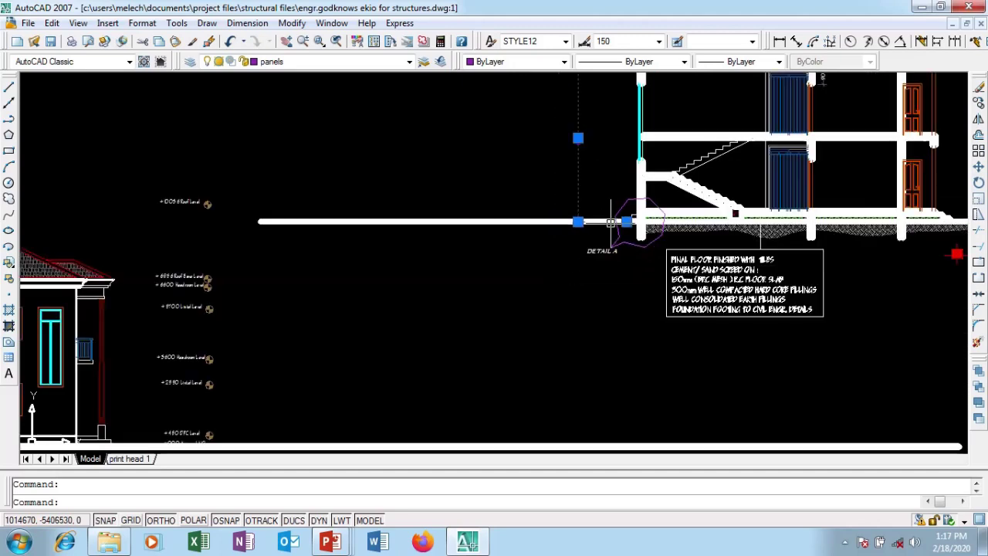
{"action": "scroll", "coordinate": [578, 147], "scroll_direction": "down", "scroll_amount": 4}
{"action": "scroll", "coordinate": [591, 131], "scroll_direction": "up", "scroll_amount": 3}
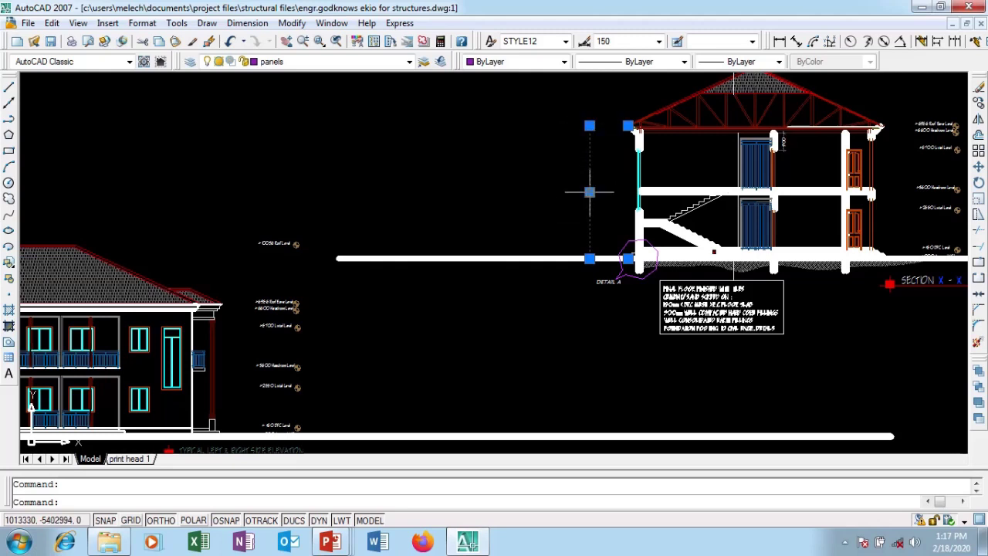
{"action": "scroll", "coordinate": [588, 194], "scroll_direction": "up", "scroll_amount": 5}
{"action": "scroll", "coordinate": [588, 194], "scroll_direction": "up", "scroll_amount": 2}
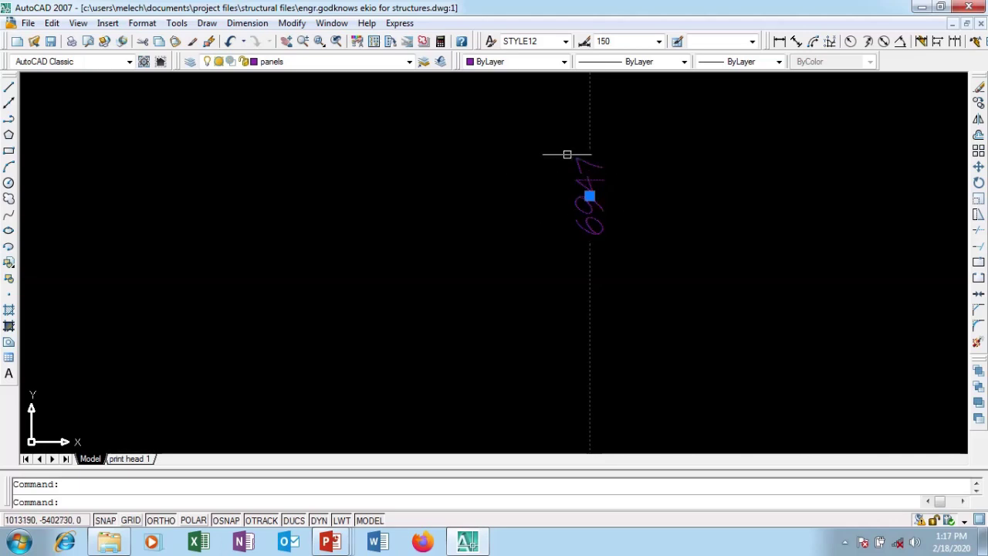
{"action": "scroll", "coordinate": [599, 180], "scroll_direction": "down", "scroll_amount": 1}
{"action": "scroll", "coordinate": [591, 177], "scroll_direction": "down", "scroll_amount": 1}
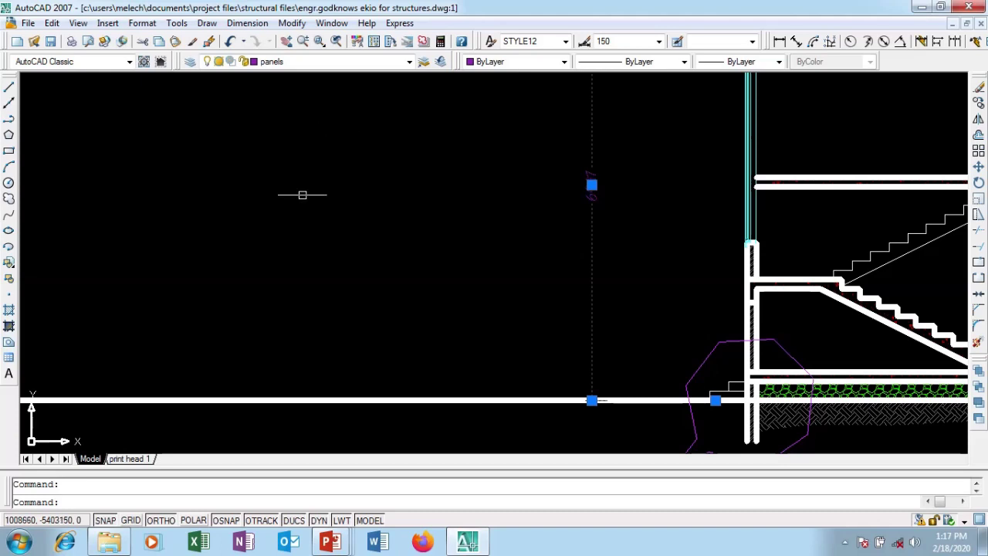
{"action": "left_click", "coordinate": [178, 23]}
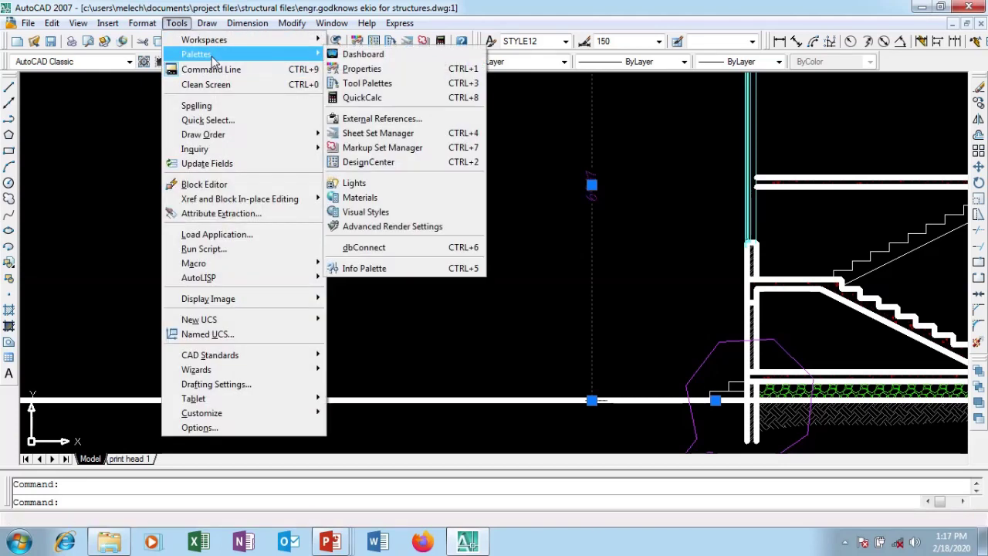
{"action": "mouse_move", "coordinate": [196, 54]}
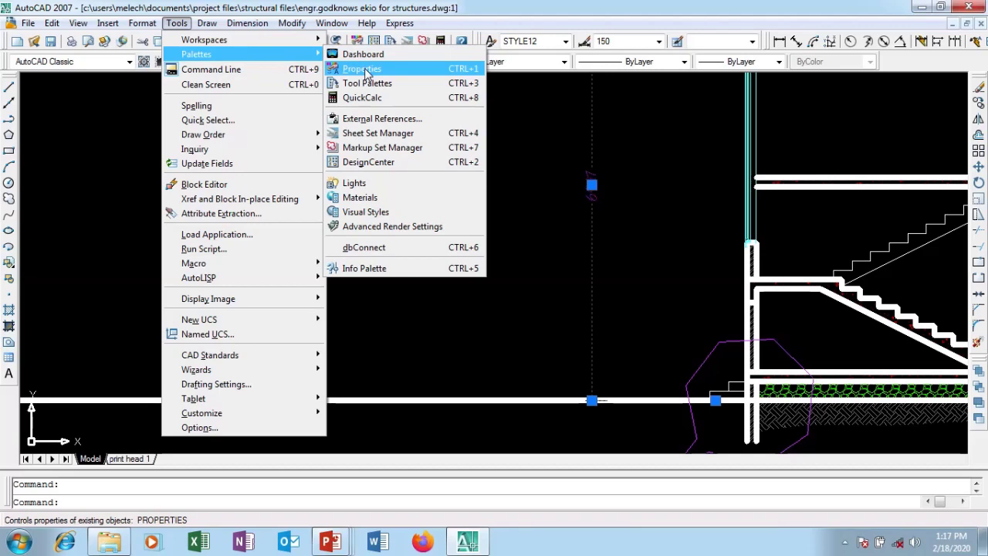
Reopen the 6947 dimension's Properties and collapse General to reveal its text settings.
{"action": "left_click", "coordinate": [367, 72]}
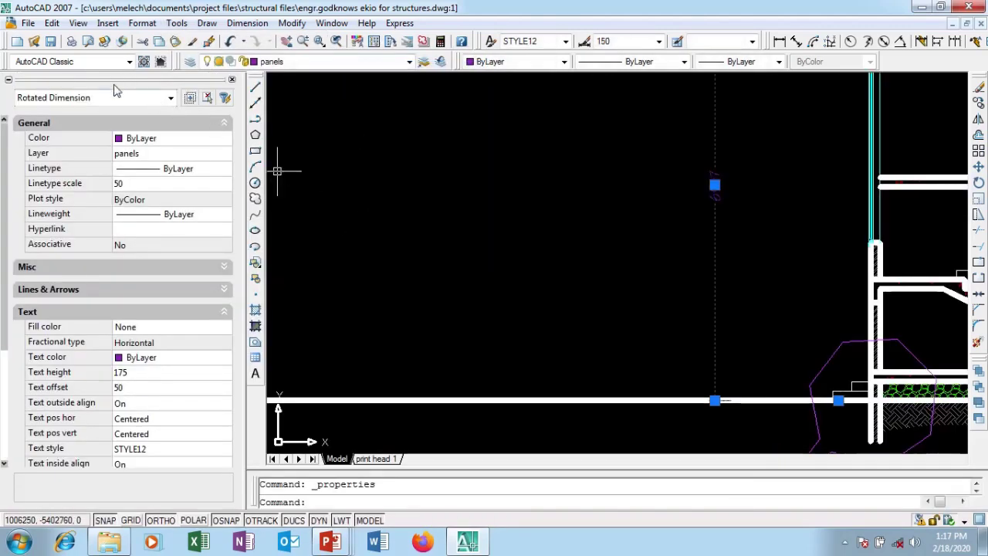
{"action": "left_click", "coordinate": [232, 80]}
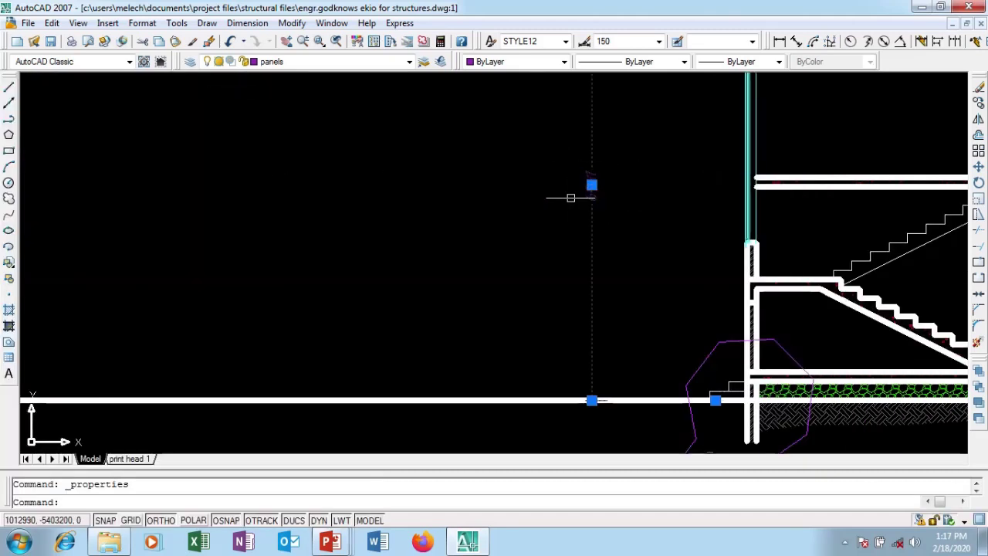
{"action": "right_click", "coordinate": [531, 178]}
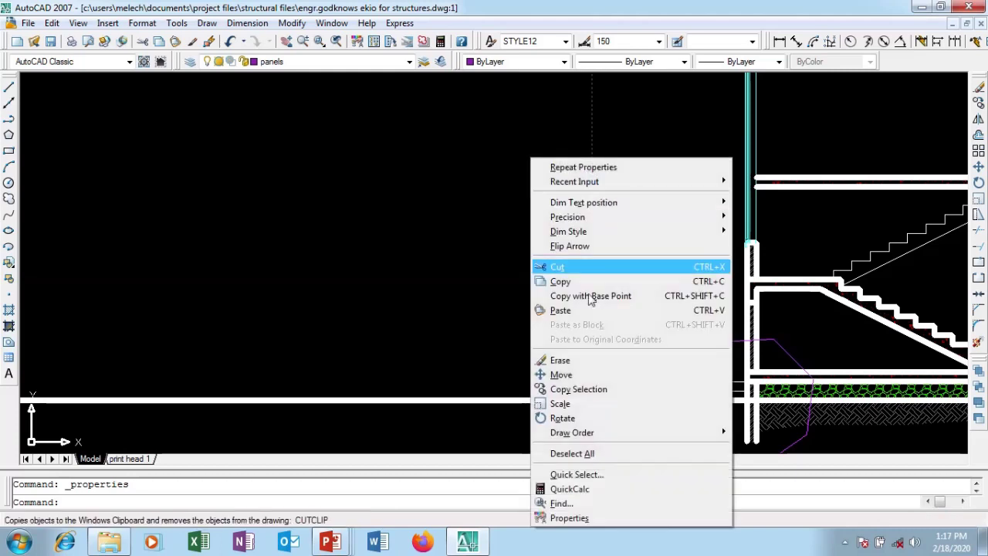
{"action": "left_click", "coordinate": [571, 517]}
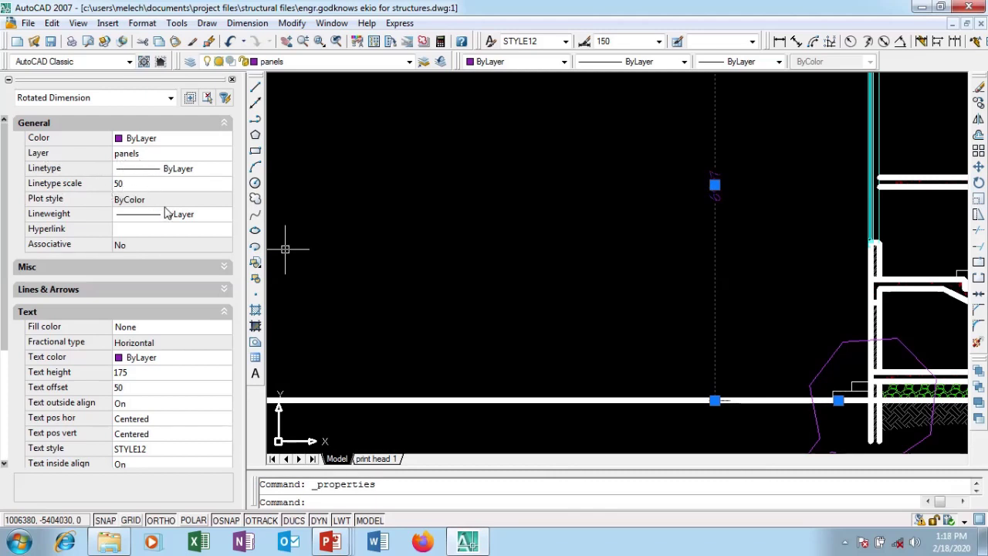
{"action": "left_click", "coordinate": [224, 124]}
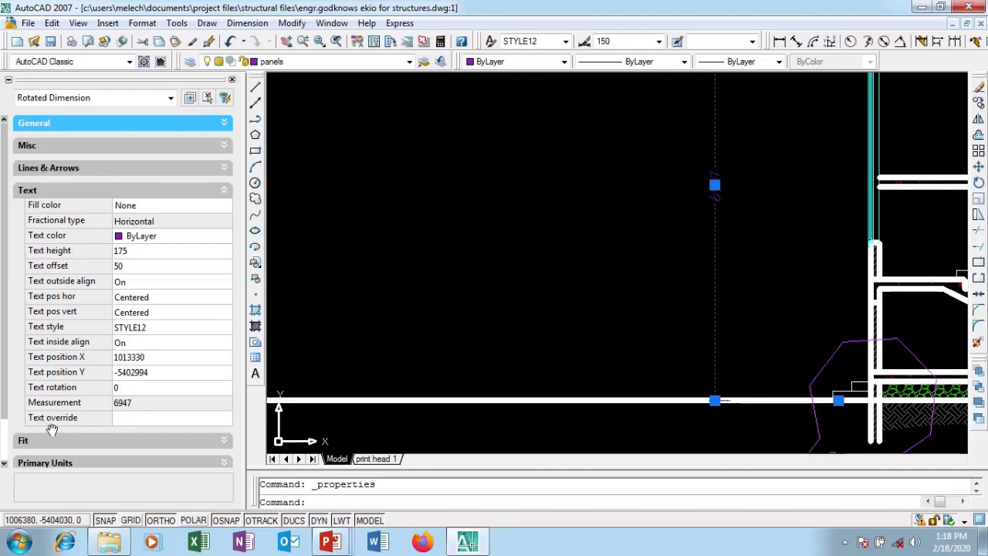
Enter 'TOTAL HEIGHT OF BUILDING' in the dimension's Text override field.
{"action": "left_click", "coordinate": [139, 418]}
{"action": "type", "text": "TOTAL HEIGHT OF BUILDING"}
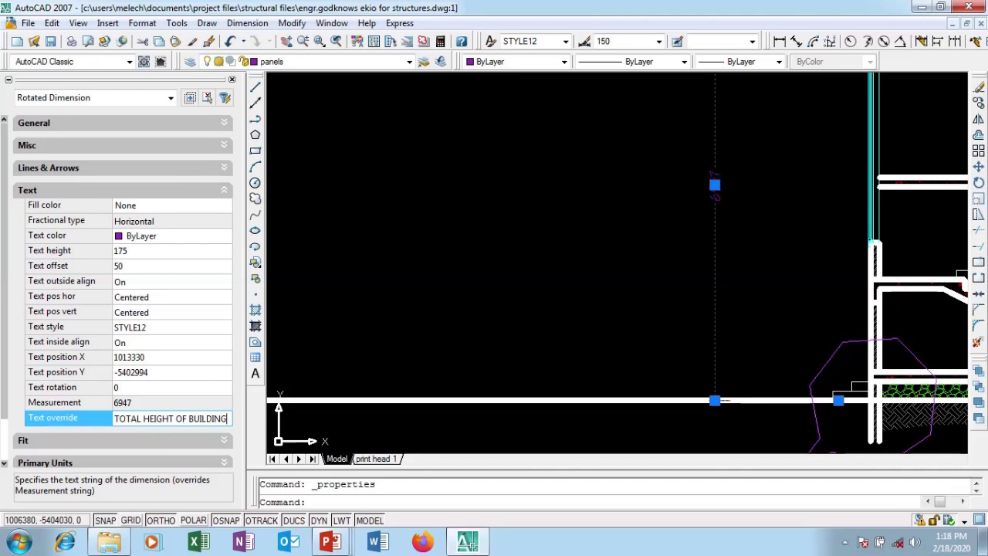
Commit the override so the dimension reads 'TOTAL HEIGHT OF BUILDING', then zoom to check it.
{"action": "key", "text": "Return"}
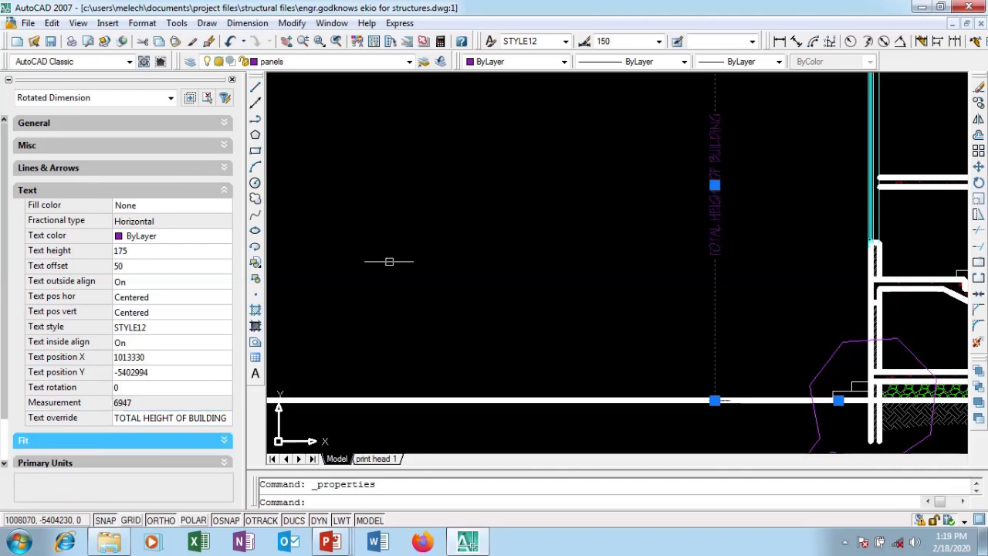
{"action": "scroll", "coordinate": [723, 154], "scroll_direction": "up", "scroll_amount": 2}
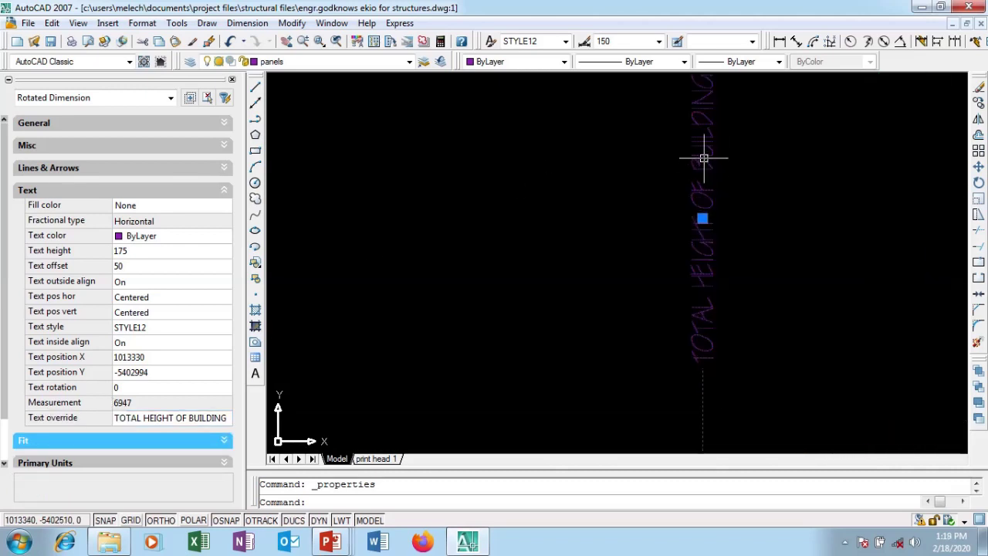
{"action": "scroll", "coordinate": [701, 222], "scroll_direction": "down", "scroll_amount": 1}
{"action": "scroll", "coordinate": [700, 287], "scroll_direction": "down", "scroll_amount": 2}
{"action": "scroll", "coordinate": [699, 265], "scroll_direction": "up", "scroll_amount": 3}
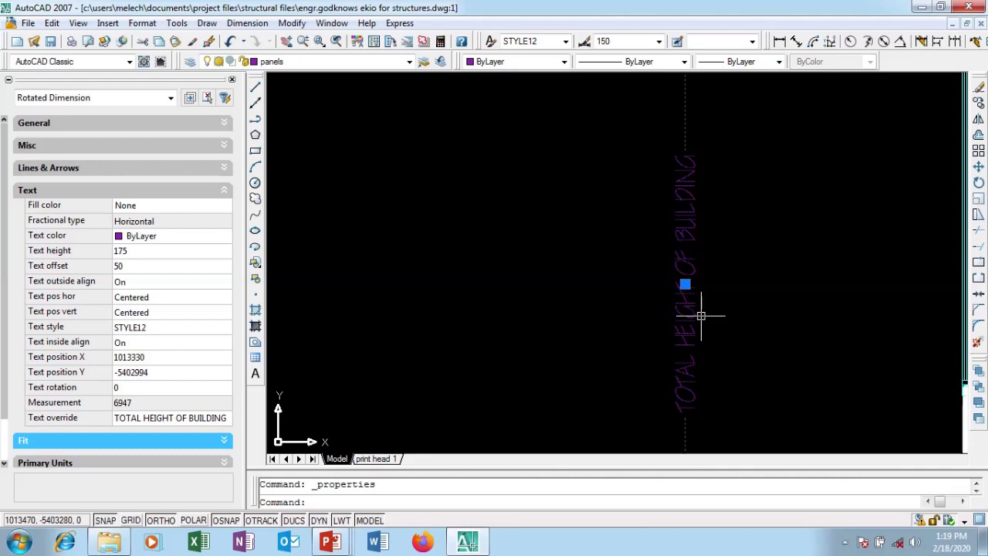
{"action": "scroll", "coordinate": [683, 188], "scroll_direction": "down", "scroll_amount": 4}
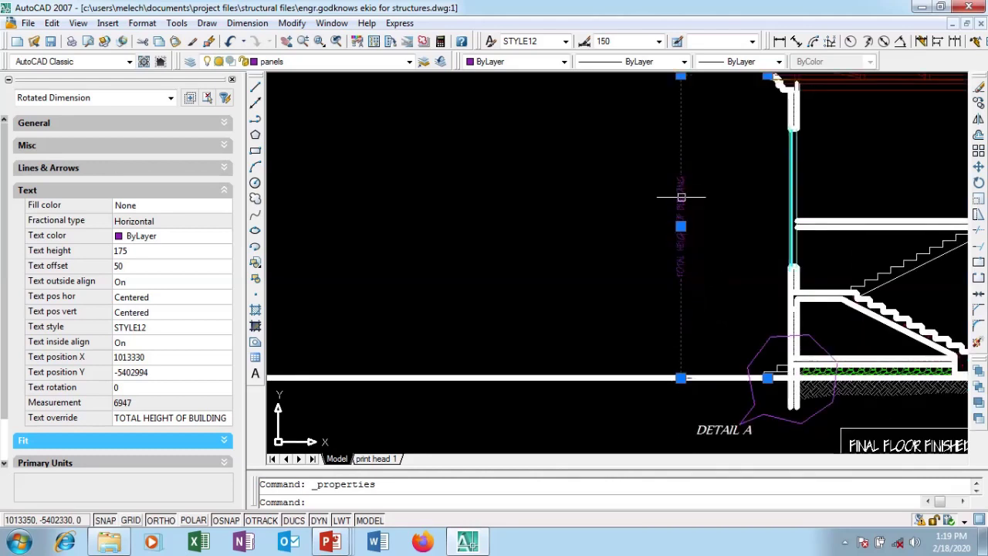
{"action": "scroll", "coordinate": [682, 242], "scroll_direction": "down", "scroll_amount": 2}
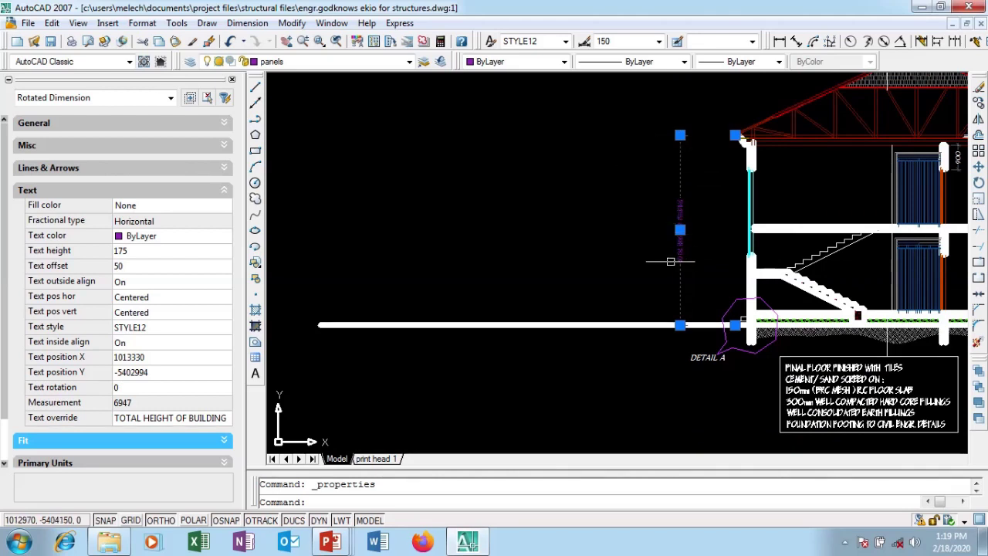
{"action": "scroll", "coordinate": [680, 241], "scroll_direction": "up", "scroll_amount": 3}
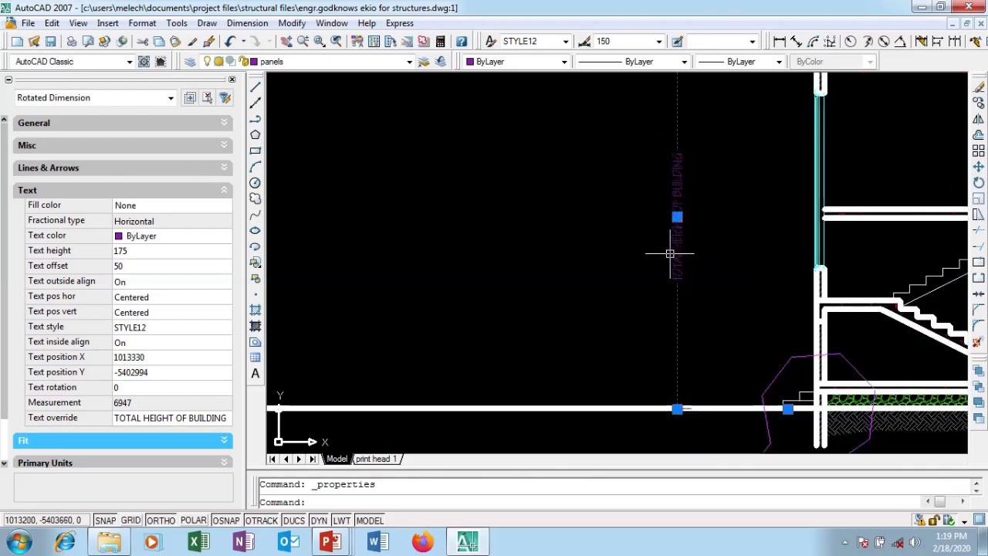
Deselect the relabelled dimension and zoom out and back in to review it.
{"action": "key", "text": "Escape"}
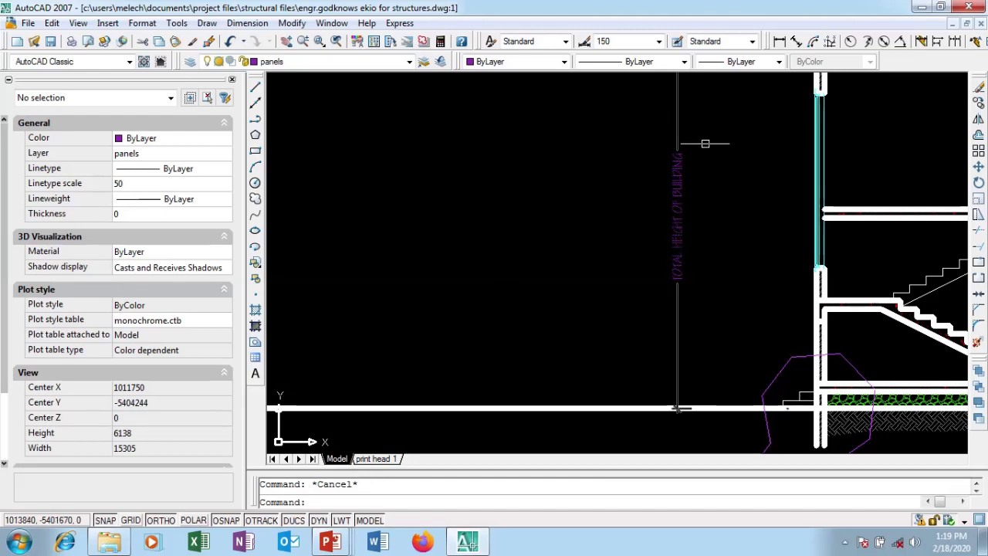
{"action": "scroll", "coordinate": [699, 212], "scroll_direction": "down", "scroll_amount": 5}
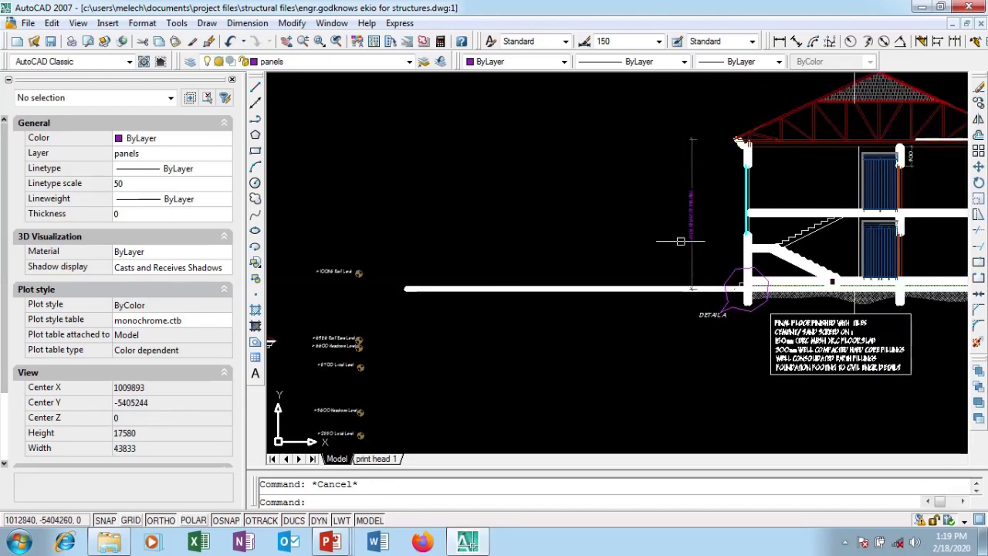
{"action": "scroll", "coordinate": [639, 228], "scroll_direction": "down", "scroll_amount": 2}
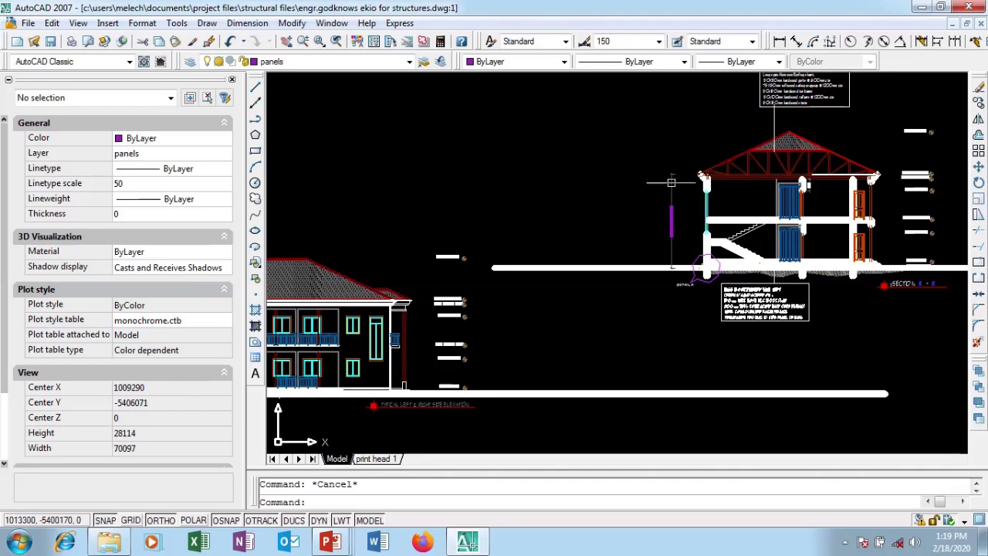
{"action": "scroll", "coordinate": [670, 217], "scroll_direction": "up", "scroll_amount": 2}
{"action": "scroll", "coordinate": [678, 197], "scroll_direction": "up", "scroll_amount": 3}
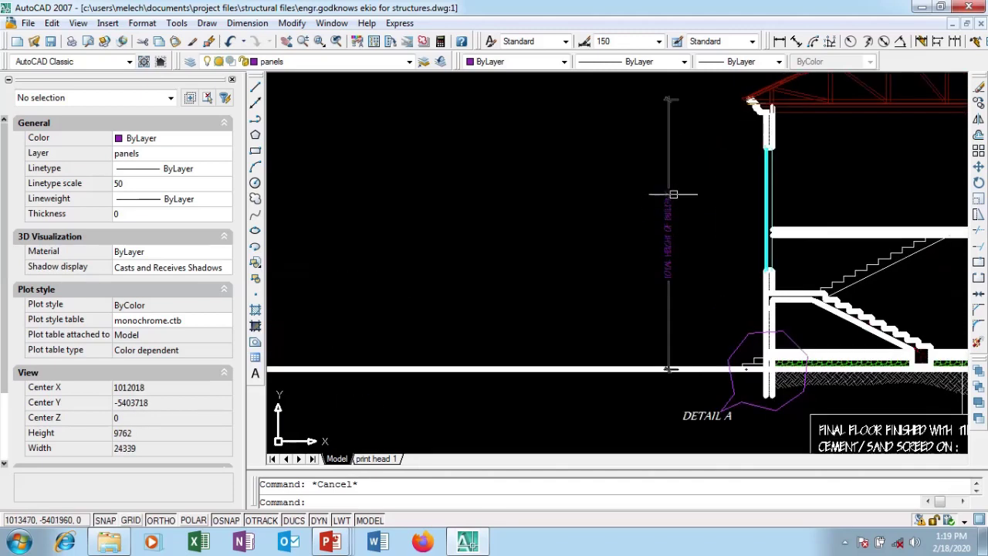